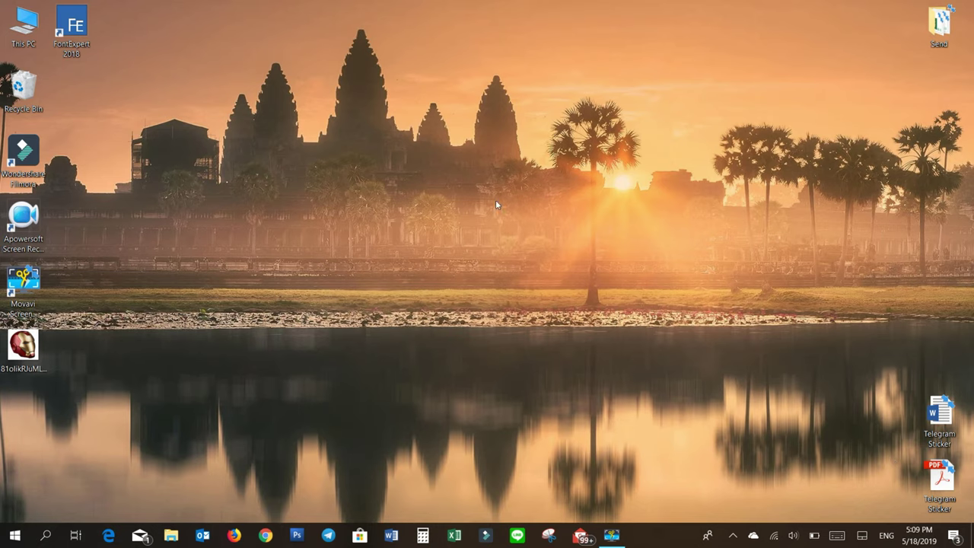
Launch Adobe Photoshop CS3 from its taskbar icon
{"action": "left_click", "coordinate": [297, 535]}
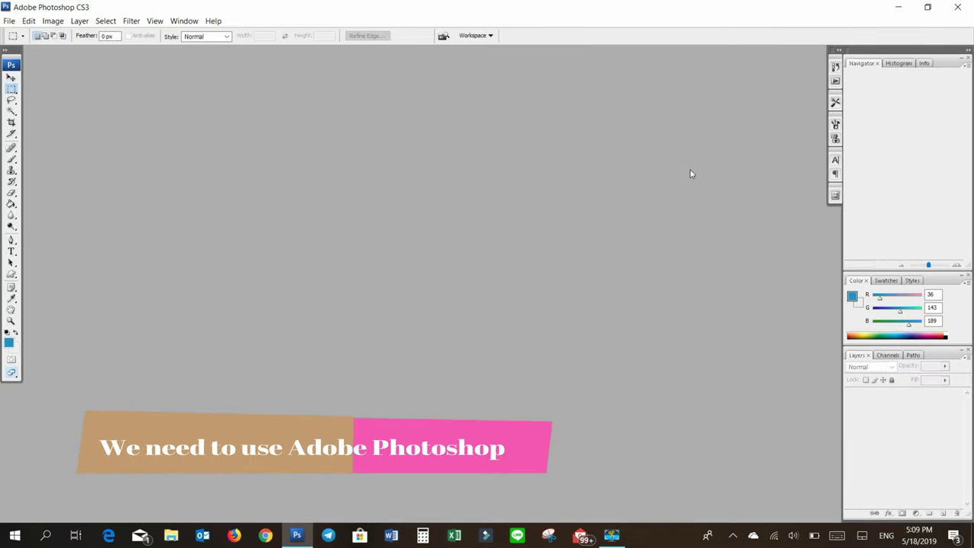
Create a new white 512×512-pixel document named 'Pic has no background'
{"action": "left_click", "coordinate": [9, 21]}
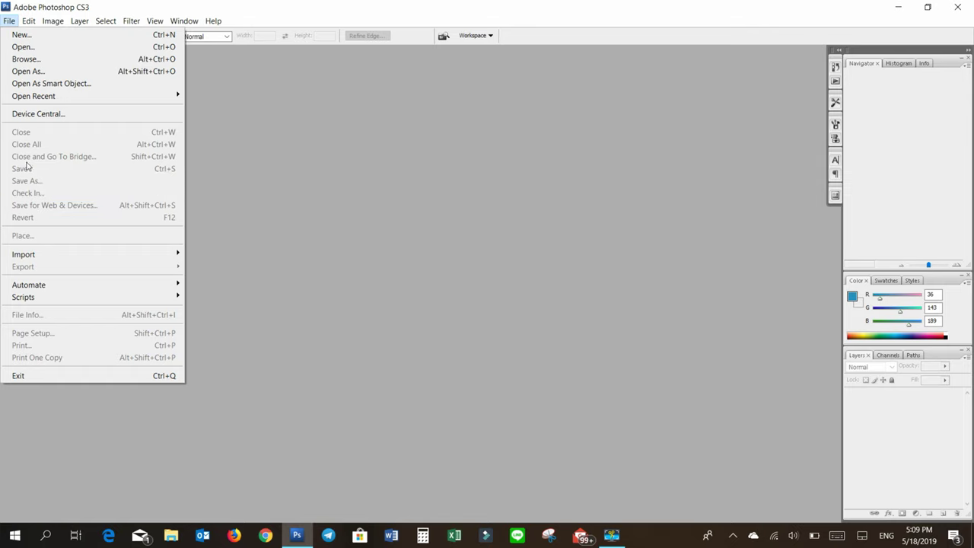
{"action": "left_click", "coordinate": [21, 35]}
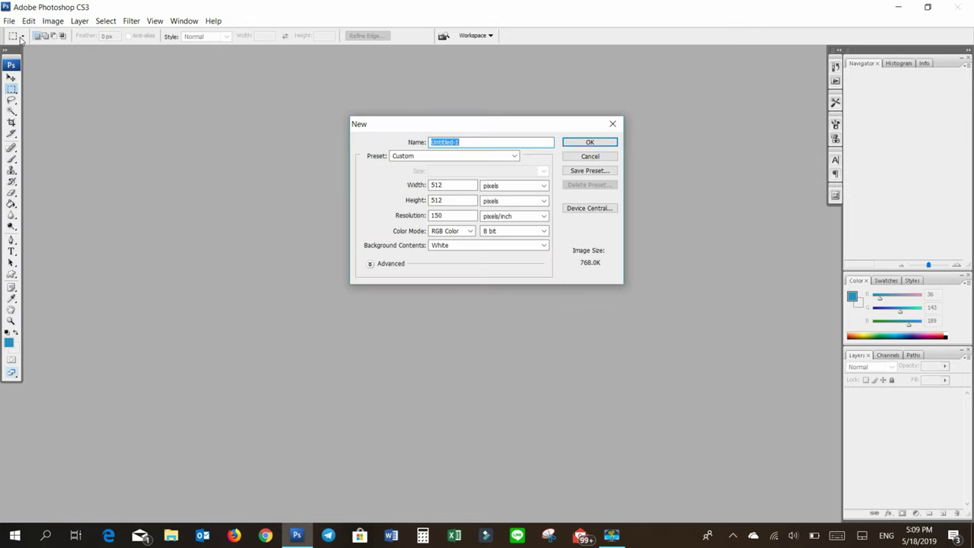
{"action": "left_click", "coordinate": [451, 185]}
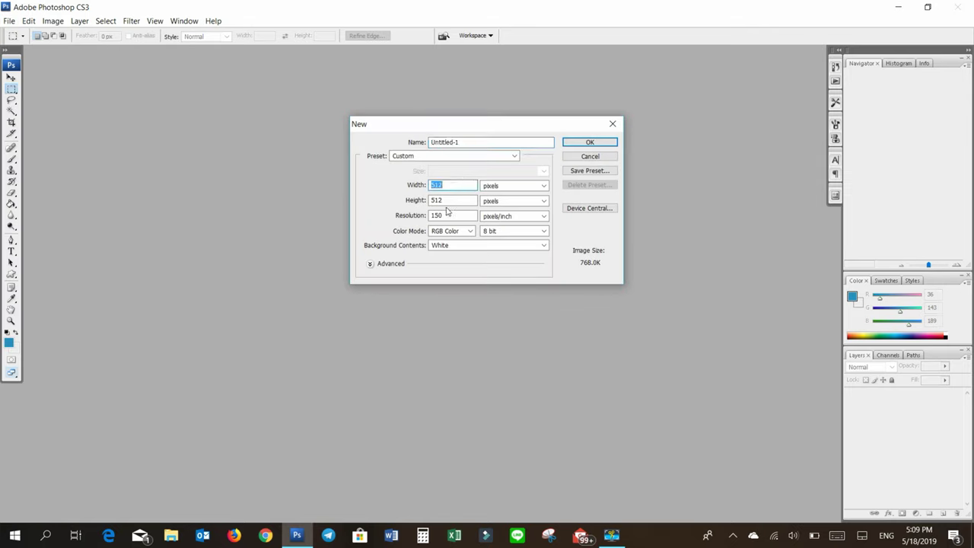
{"action": "left_click", "coordinate": [448, 200]}
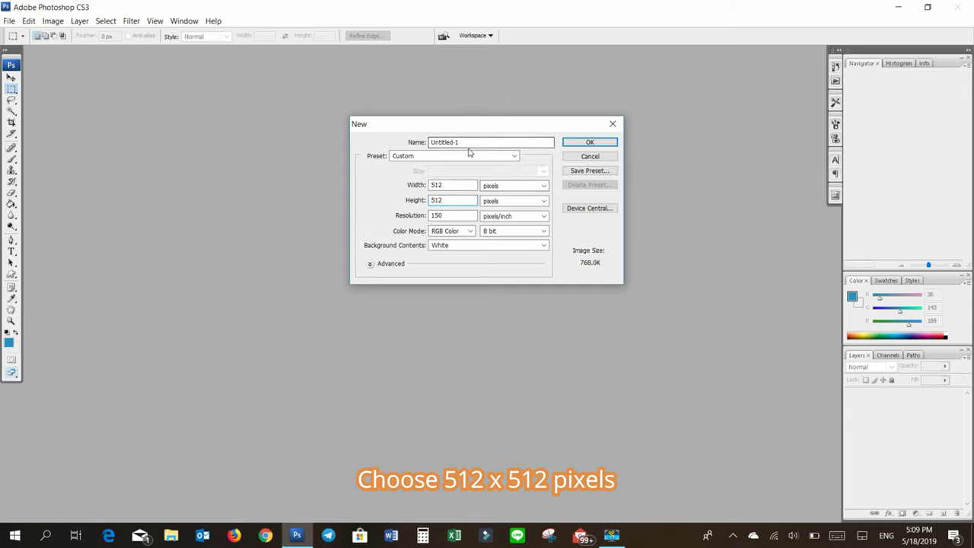
{"action": "left_click_drag", "start_coordinate": [468, 143], "coordinate": [411, 145]}
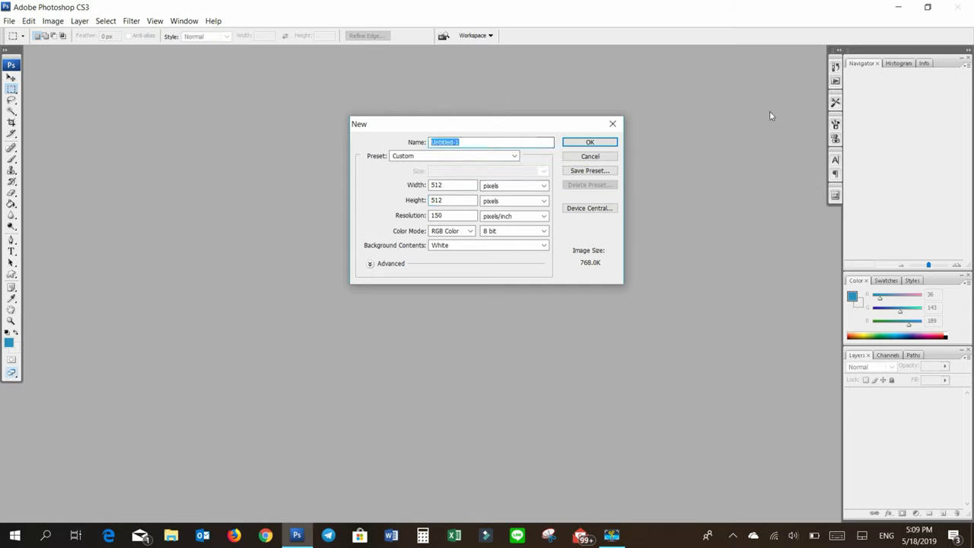
{"action": "type", "text": "Pic has no back"}
{"action": "left_click", "coordinate": [611, 142]}
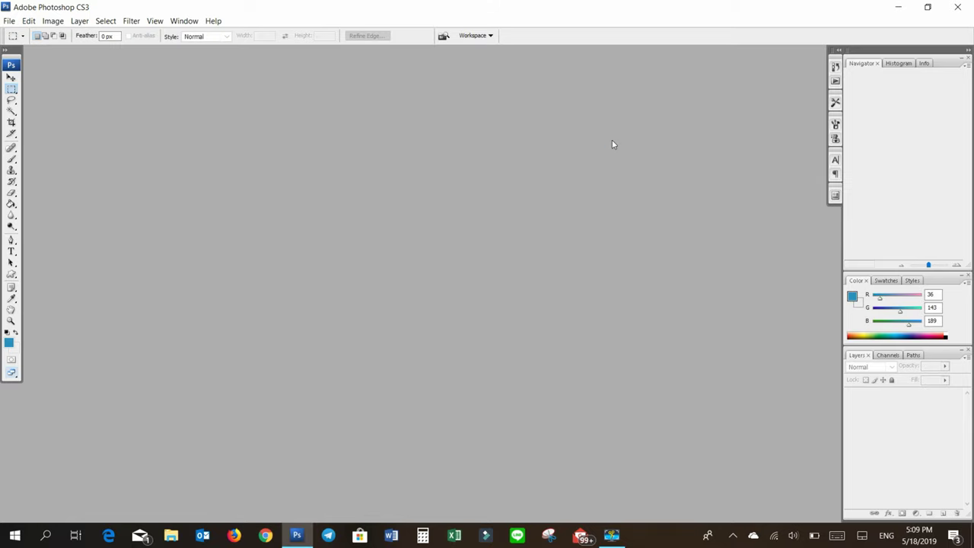
{"action": "left_click_drag", "start_coordinate": [200, 61], "coordinate": [320, 114]}
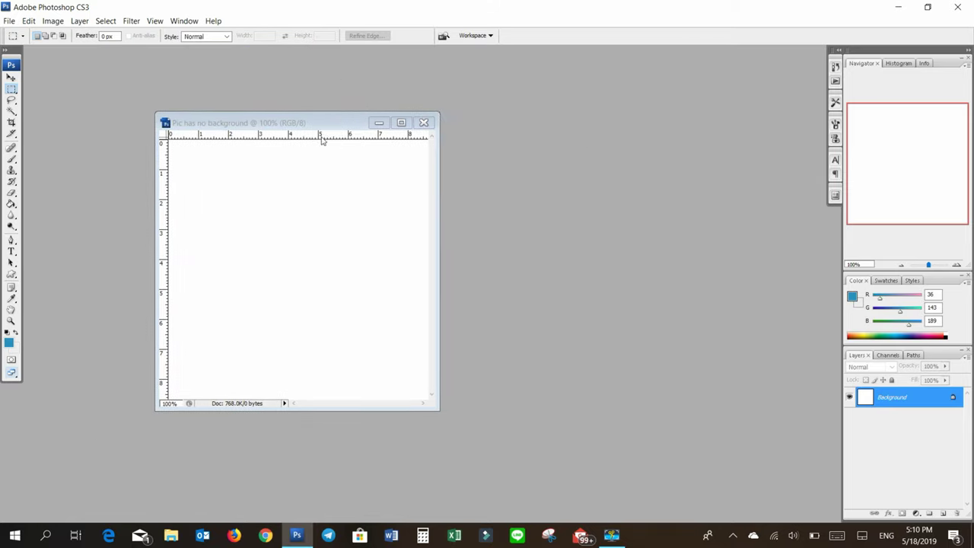
Open the helmet photo 81olikRJuML._SX466_.jpg in Photoshop beside the blank canvas
{"action": "left_click", "coordinate": [898, 7]}
{"action": "mouse_move", "coordinate": [23, 346]}
{"action": "left_mouse_down"}
{"action": "mouse_move", "coordinate": [299, 538]}
{"action": "mouse_move", "coordinate": [603, 231]}
{"action": "mouse_move", "coordinate": [606, 205]}
{"action": "left_mouse_up"}
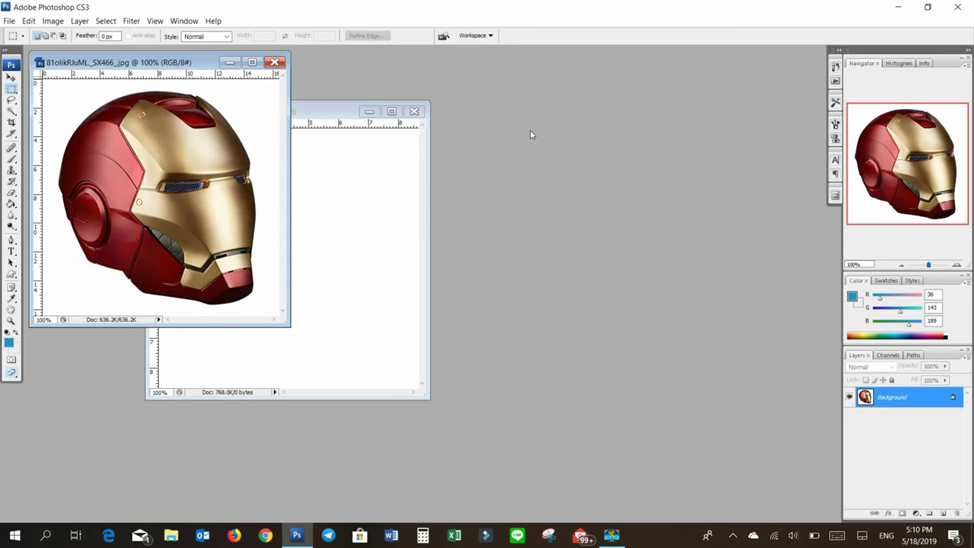
{"action": "left_click_drag", "start_coordinate": [177, 61], "coordinate": [616, 115]}
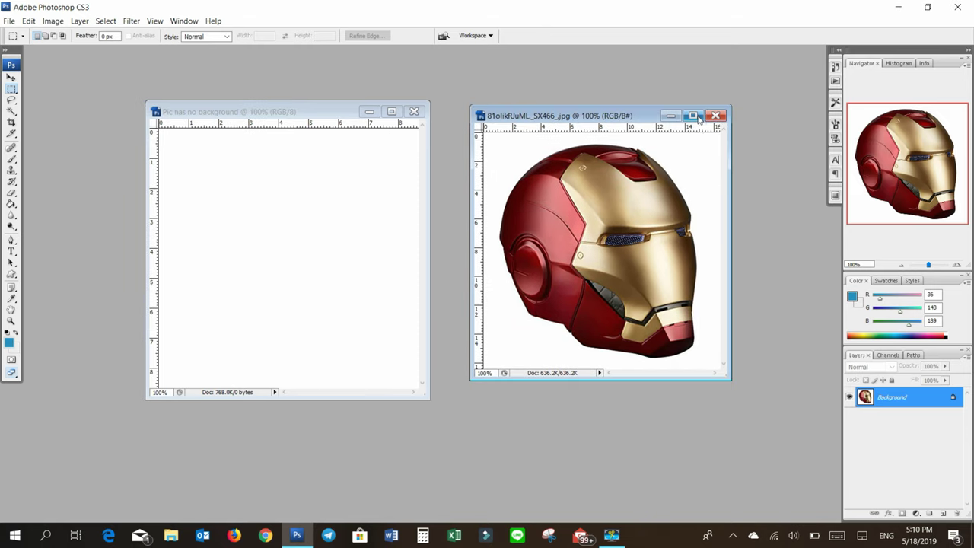
Maximize the helmet photo and zoom to 300% on the helmet's upper part
{"action": "left_click", "coordinate": [694, 114]}
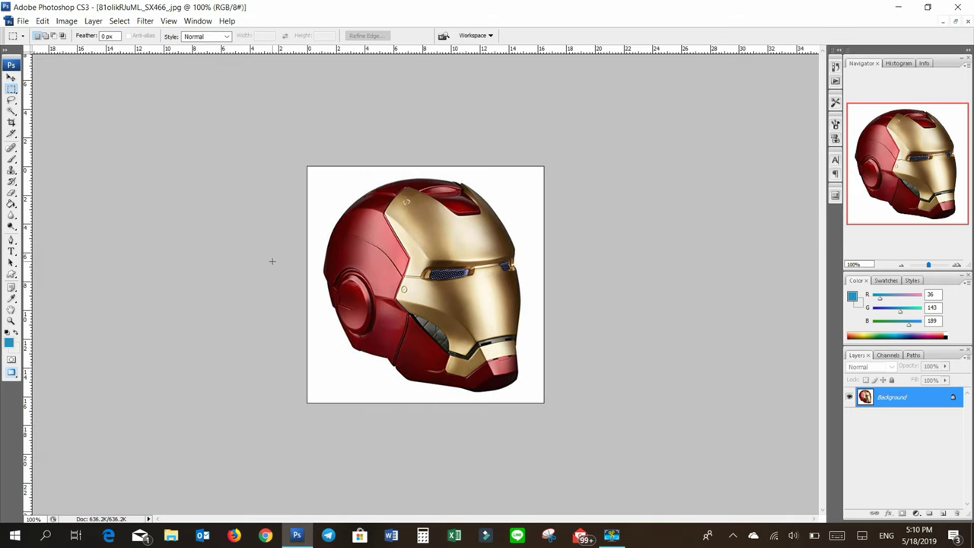
{"action": "key", "text": "ctrl+plus"}
{"action": "key", "text": "ctrl+plus"}
{"action": "key", "text": "ctrl+plus"}
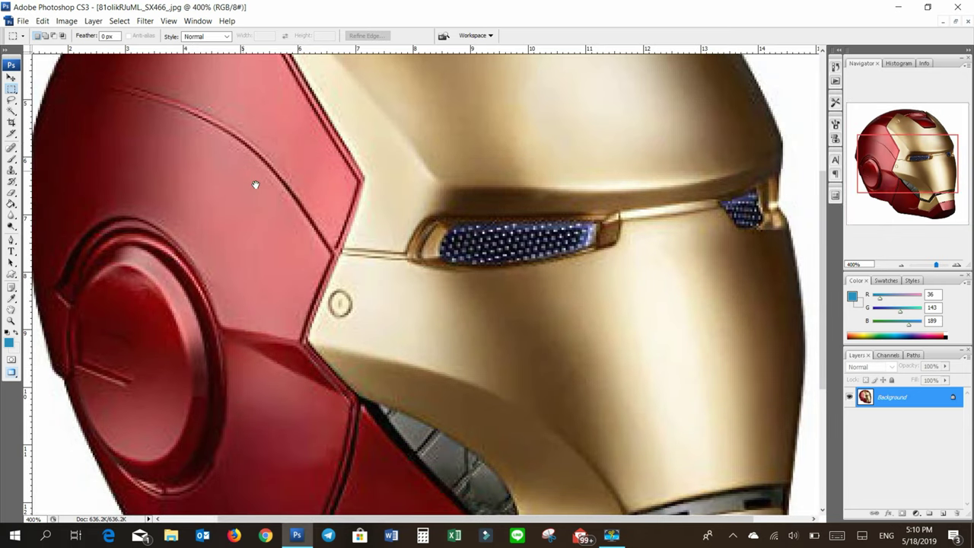
{"action": "left_click_drag", "start_coordinate": [255, 185], "coordinate": [503, 300]}
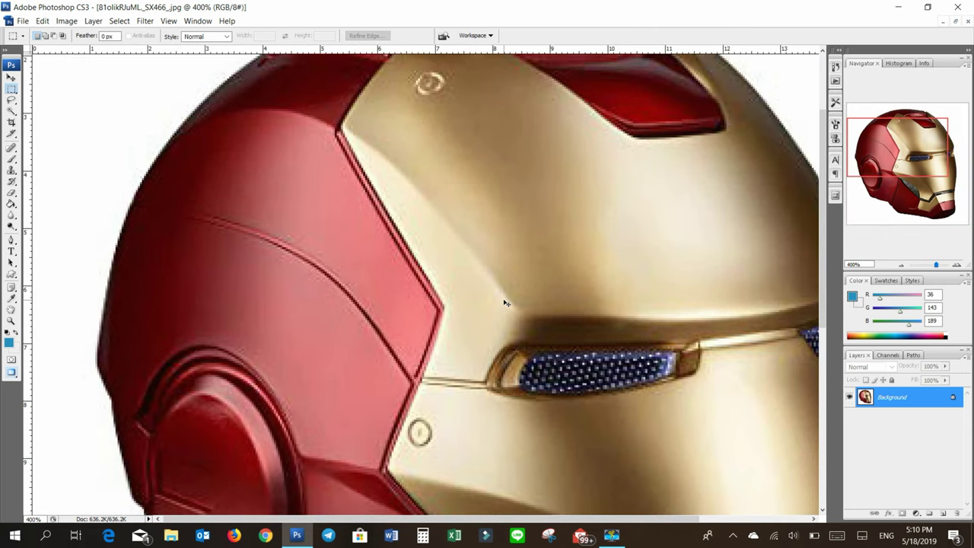
{"action": "key", "text": "ctrl+minus"}
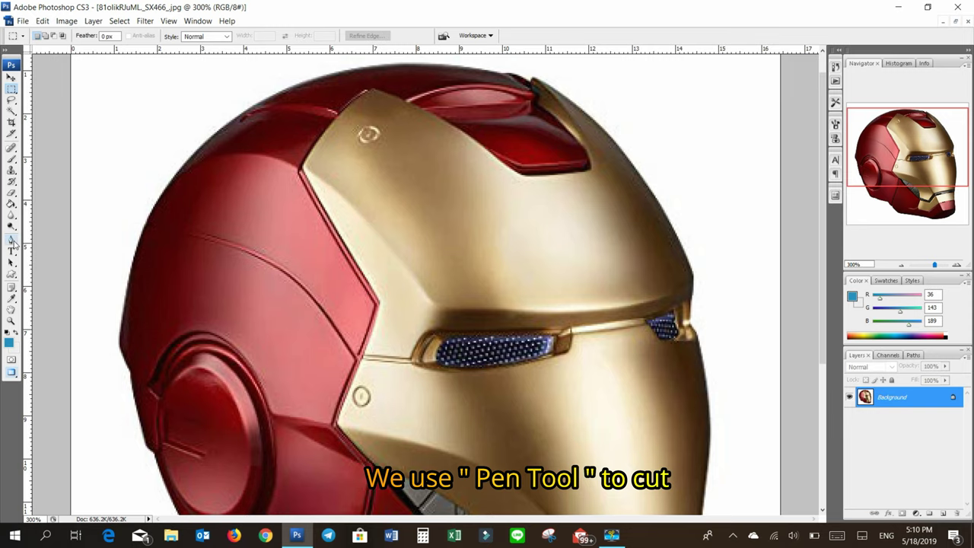
With the Pen Tool, trace curved anchors across the helmet's top and down its right edge
{"action": "left_click", "coordinate": [11, 240]}
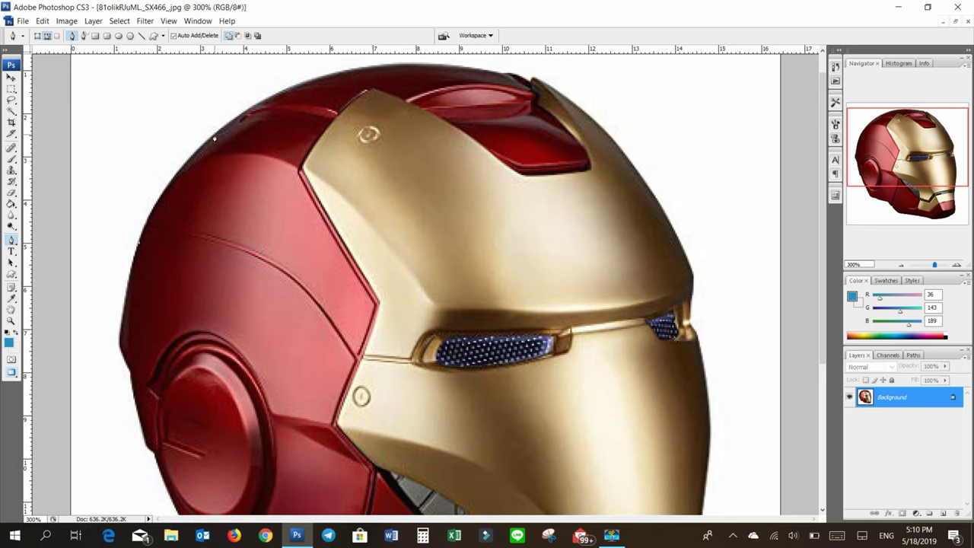
{"action": "left_click_drag", "start_coordinate": [214, 139], "coordinate": [257, 104]}
{"action": "scroll", "coordinate": [380, 70], "scroll_direction": "up", "scroll_amount": 1}
{"action": "left_click_drag", "start_coordinate": [381, 86], "coordinate": [438, 88]}
{"action": "left_click_drag", "start_coordinate": [509, 97], "coordinate": [533, 110]}
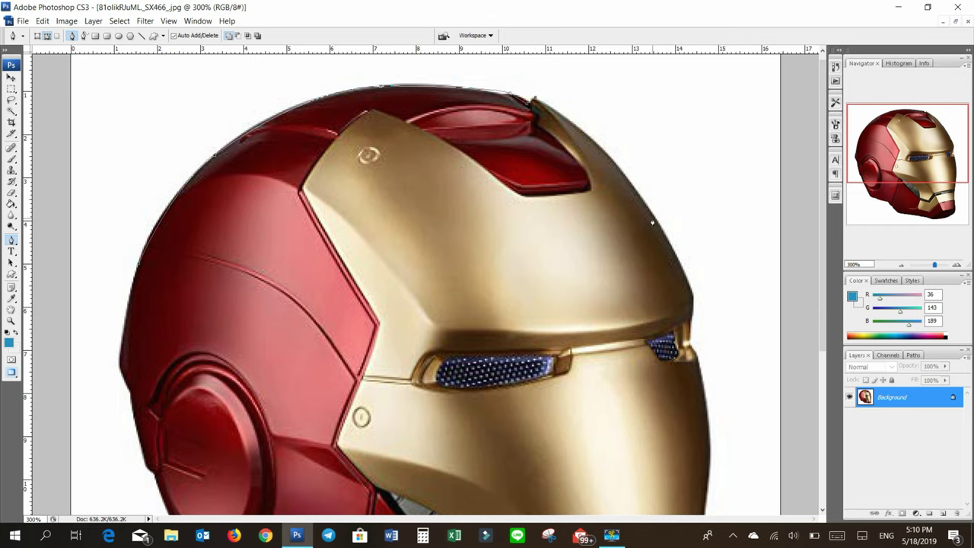
{"action": "left_click_drag", "start_coordinate": [653, 224], "coordinate": [685, 286]}
{"action": "left_click_drag", "start_coordinate": [687, 287], "coordinate": [692, 289]}
{"action": "left_click_drag", "start_coordinate": [629, 235], "coordinate": [655, 215]}
{"action": "left_click", "coordinate": [693, 303]}
{"action": "left_click_drag", "start_coordinate": [692, 326], "coordinate": [689, 351]}
Continue the path around the lower-right corner and left along the helmet's bottom edge
{"action": "scroll", "coordinate": [685, 396], "scroll_direction": "down", "scroll_amount": 5}
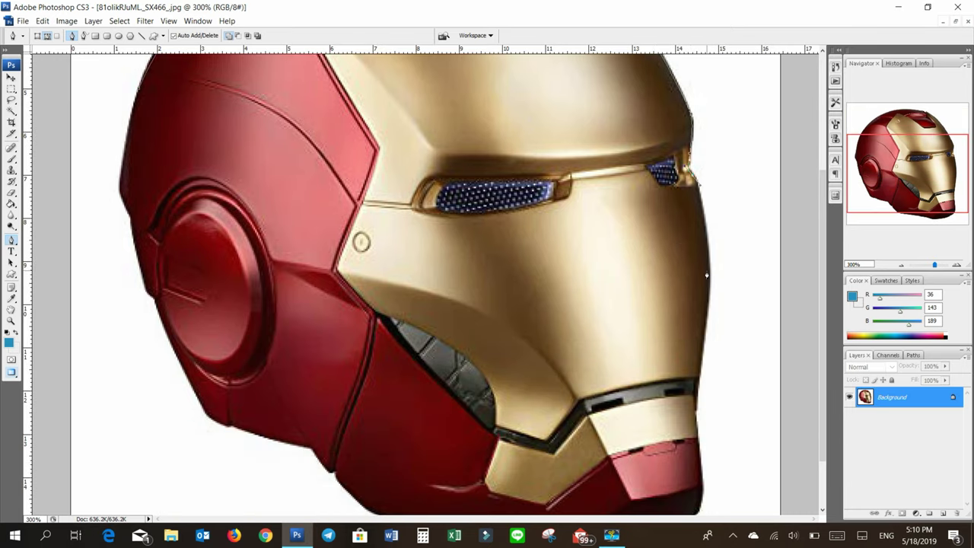
{"action": "left_click_drag", "start_coordinate": [708, 285], "coordinate": [708, 318]}
{"action": "left_click_drag", "start_coordinate": [695, 411], "coordinate": [697, 431]}
{"action": "scroll", "coordinate": [652, 470], "scroll_direction": "down", "scroll_amount": 2}
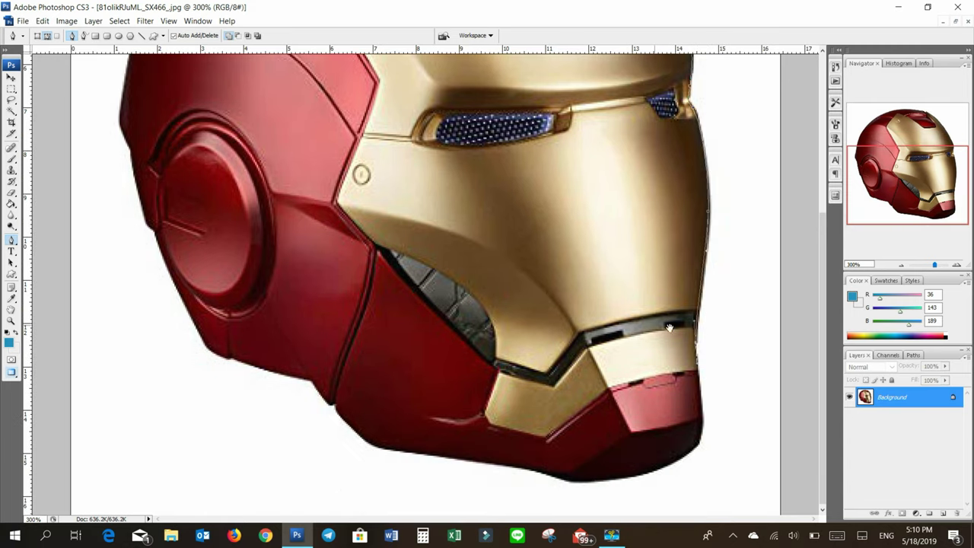
{"action": "left_click_drag", "start_coordinate": [699, 443], "coordinate": [689, 456]}
{"action": "left_click_drag", "start_coordinate": [605, 482], "coordinate": [580, 482]}
{"action": "left_click_drag", "start_coordinate": [575, 484], "coordinate": [554, 480]}
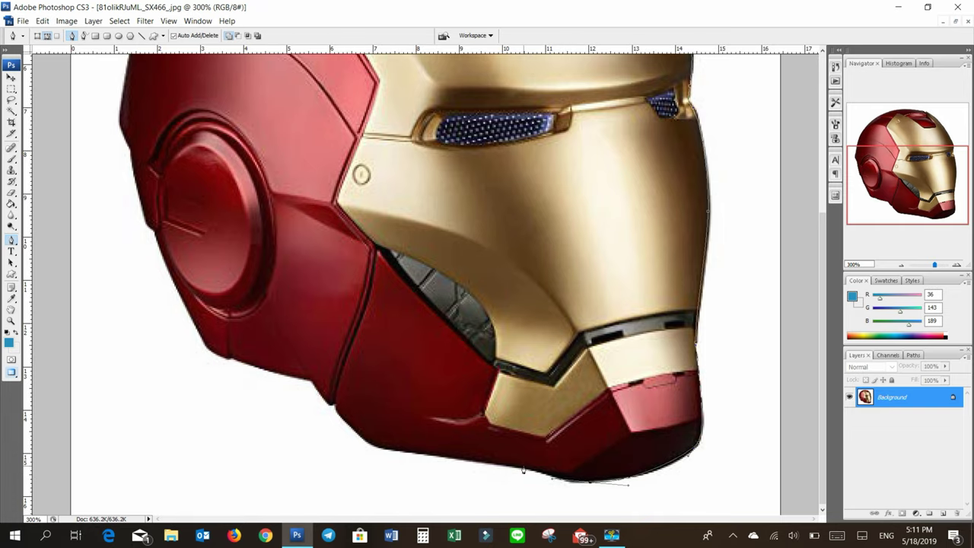
{"action": "left_click_drag", "start_coordinate": [515, 472], "coordinate": [498, 467]}
{"action": "left_click", "coordinate": [385, 453]}
{"action": "scroll", "coordinate": [559, 391], "scroll_direction": "up", "scroll_amount": 1}
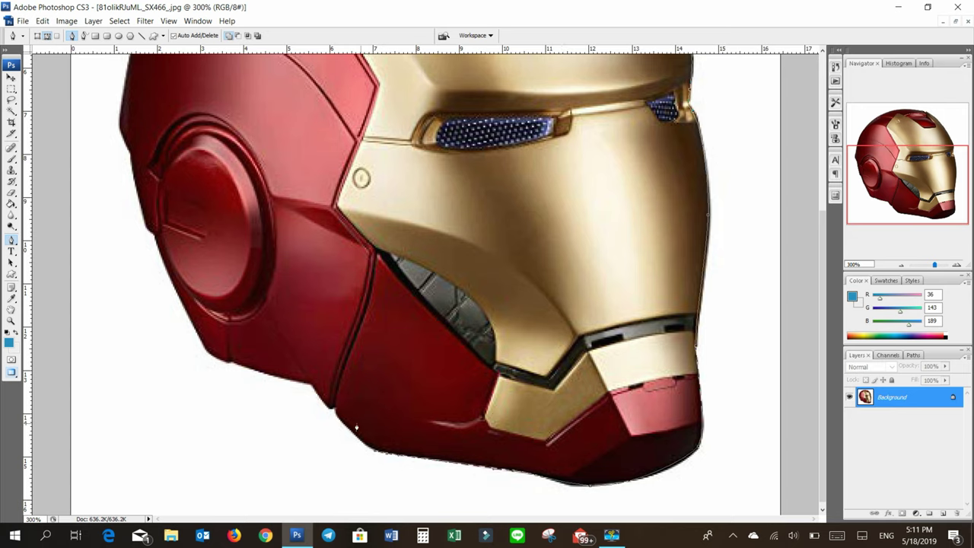
{"action": "scroll", "coordinate": [139, 242], "scroll_direction": "up", "scroll_amount": 5}
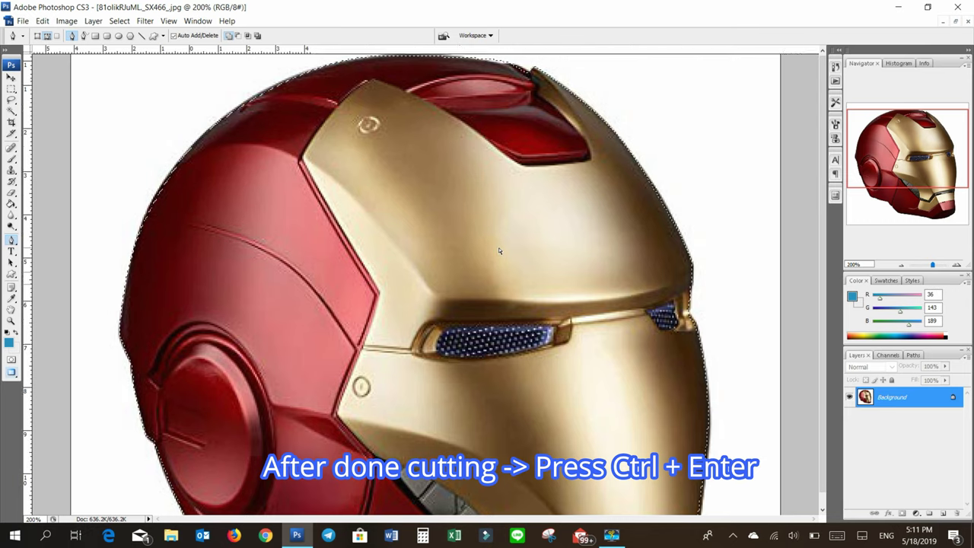
Drag the cut-out helmet onto the 512×512 canvas as Layer 1 and nudge it up-left
{"action": "key", "text": "ctrl+minus"}
{"action": "key", "text": "ctrl+minus"}
{"action": "key", "text": "ctrl+minus"}
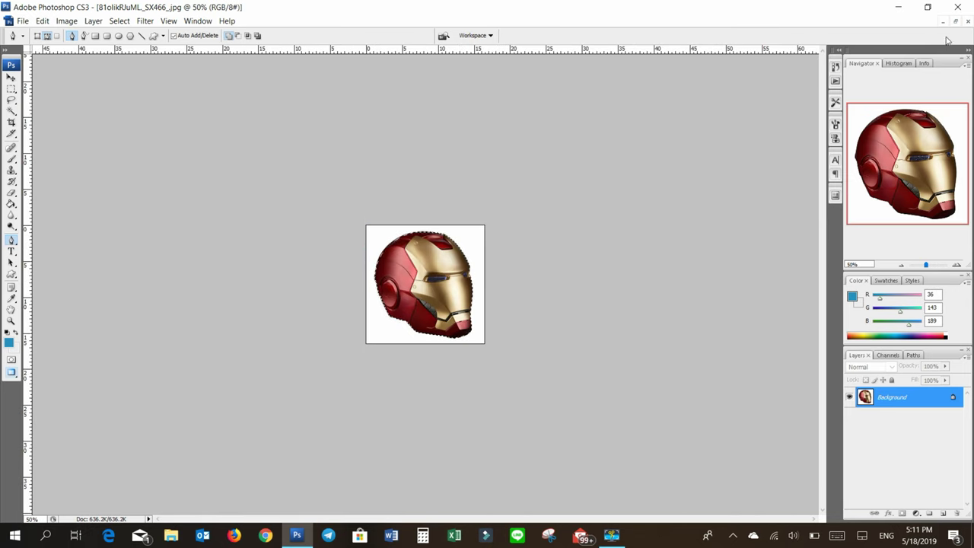
{"action": "left_click", "coordinate": [955, 22]}
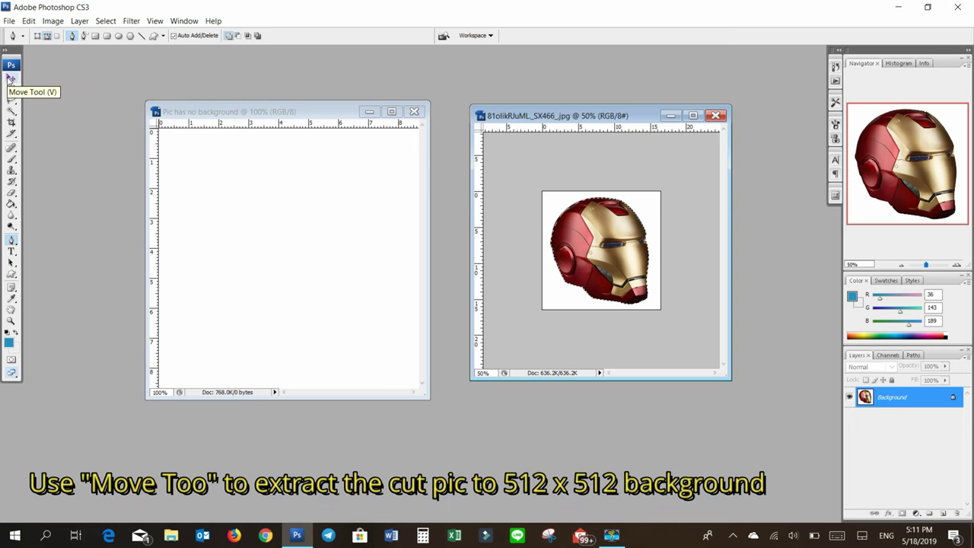
{"action": "left_click", "coordinate": [11, 78]}
{"action": "mouse_move", "coordinate": [601, 251]}
{"action": "left_mouse_down"}
{"action": "mouse_move", "coordinate": [351, 286]}
{"action": "mouse_move", "coordinate": [322, 269]}
{"action": "left_mouse_up"}
{"action": "mouse_move", "coordinate": [351, 236]}
{"action": "left_mouse_down"}
{"action": "mouse_move", "coordinate": [306, 272]}
{"action": "mouse_move", "coordinate": [310, 260]}
{"action": "left_mouse_up"}
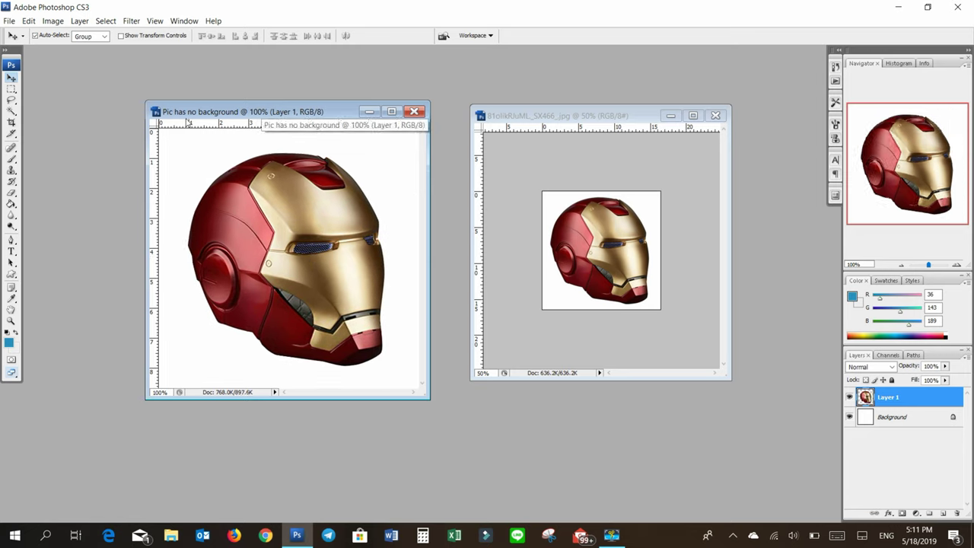
{"action": "left_click_drag", "start_coordinate": [298, 245], "coordinate": [297, 245]}
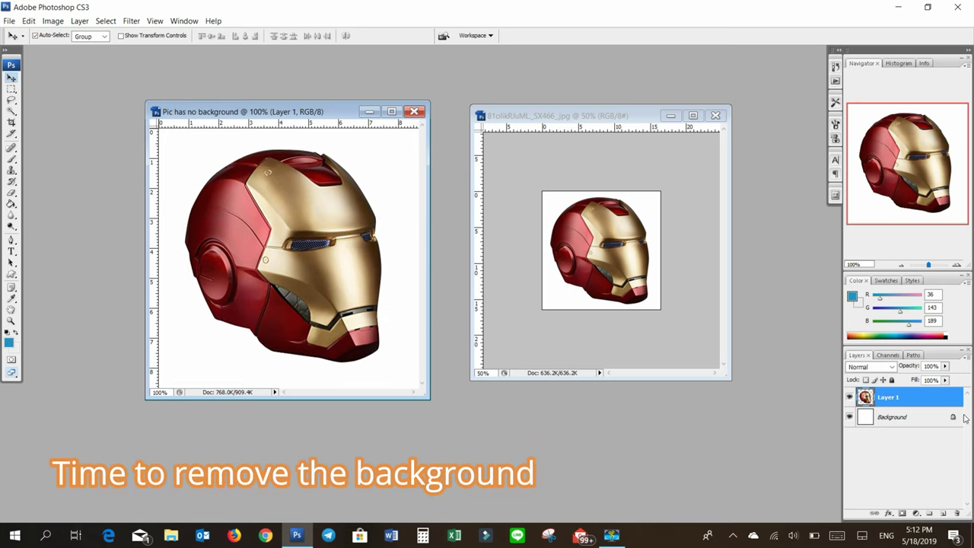
Delete the white Background layer and shift the helmet slightly down and right
{"action": "left_click_drag", "start_coordinate": [946, 424], "coordinate": [960, 514]}
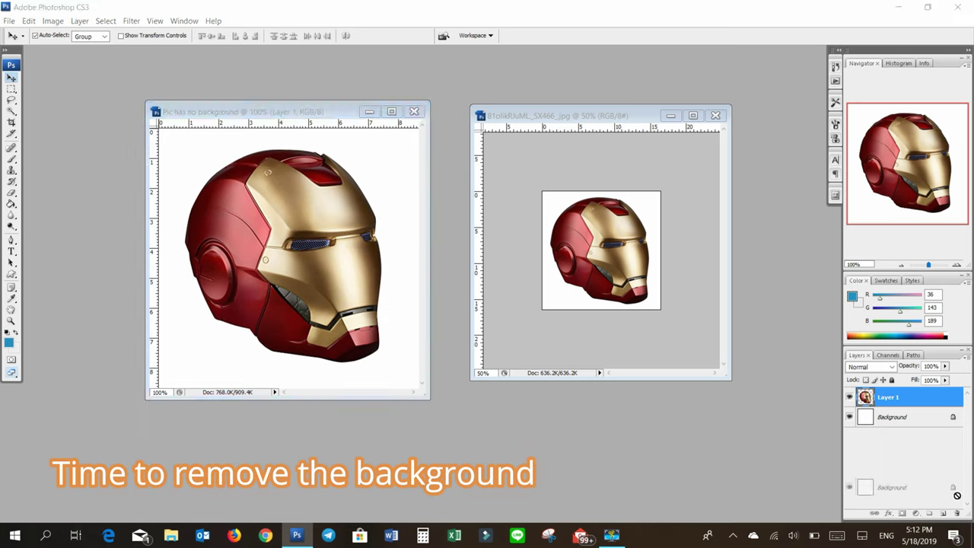
{"action": "left_click_drag", "start_coordinate": [960, 514], "coordinate": [960, 514]}
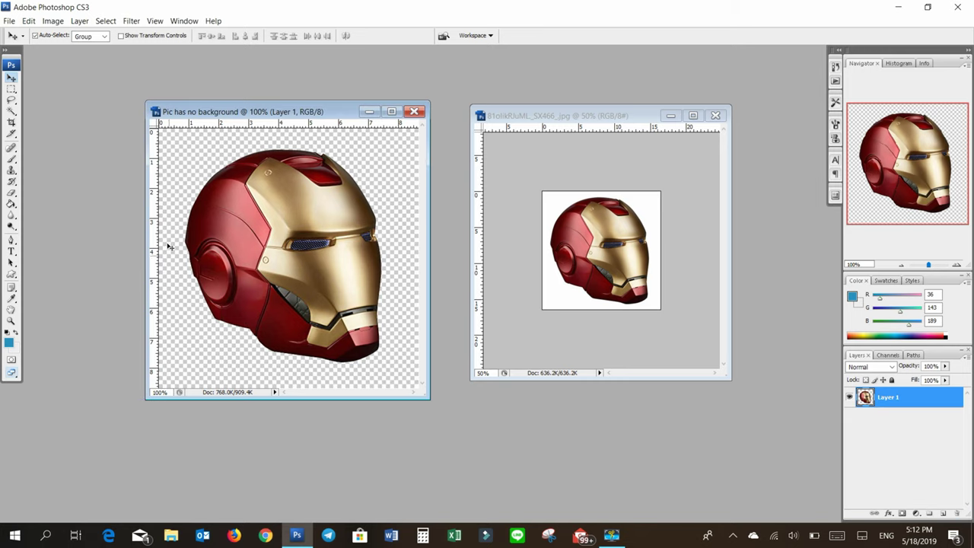
{"action": "left_click_drag", "start_coordinate": [311, 288], "coordinate": [317, 296]}
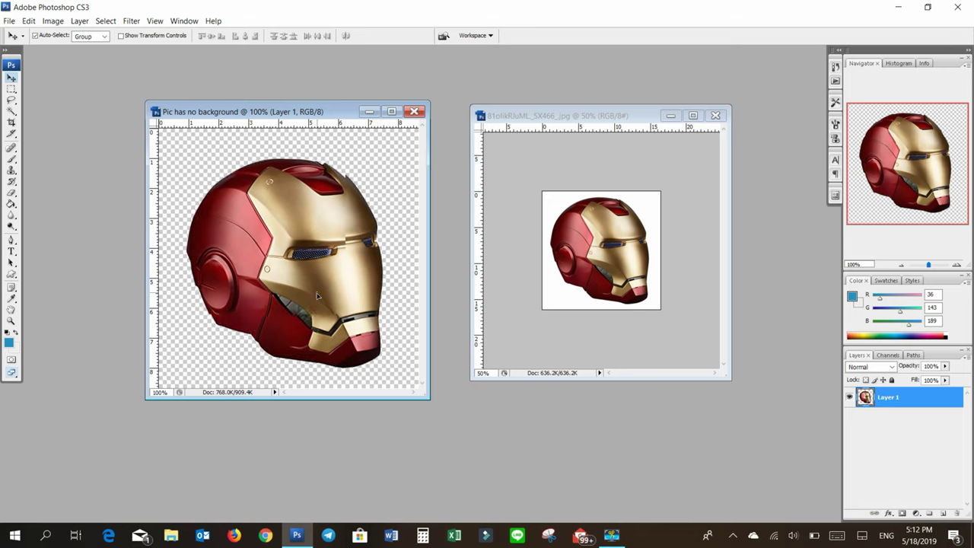
{"action": "left_click_drag", "start_coordinate": [317, 296], "coordinate": [320, 298]}
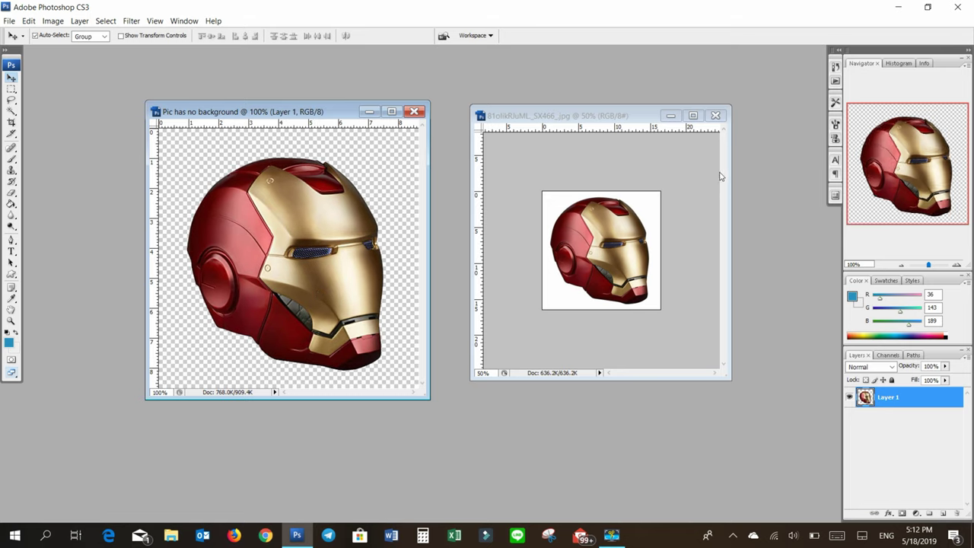
Close the original helmet photo without saving changes
{"action": "left_click", "coordinate": [716, 115]}
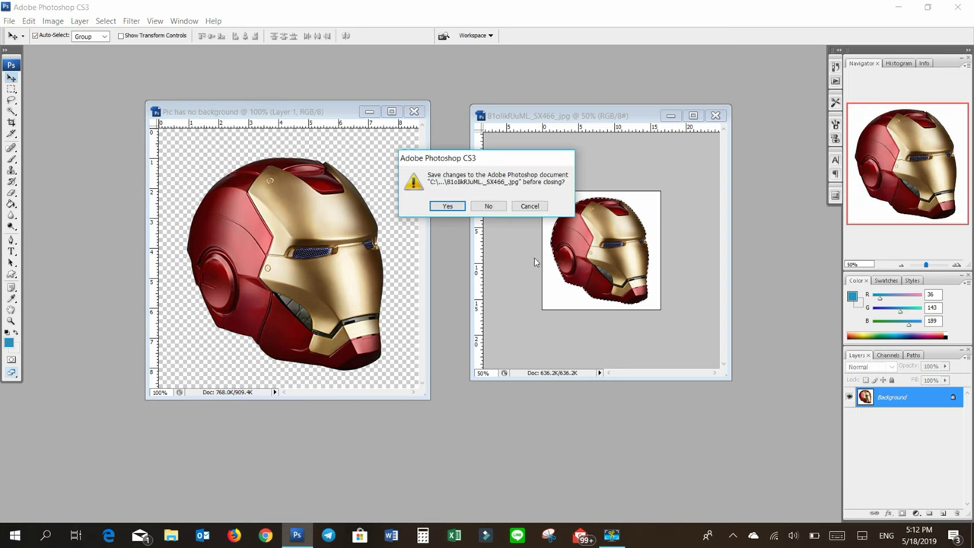
{"action": "left_click", "coordinate": [486, 206]}
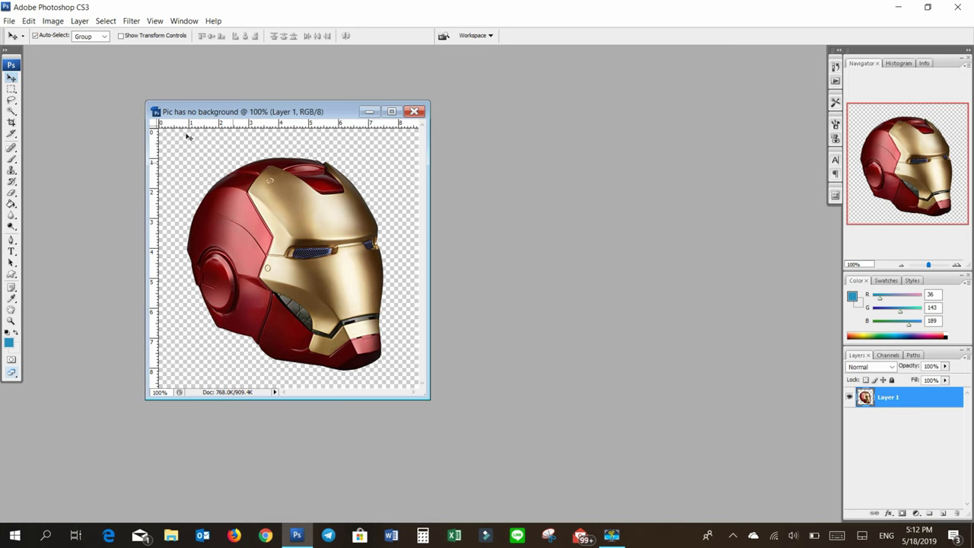
{"action": "left_click", "coordinate": [16, 25]}
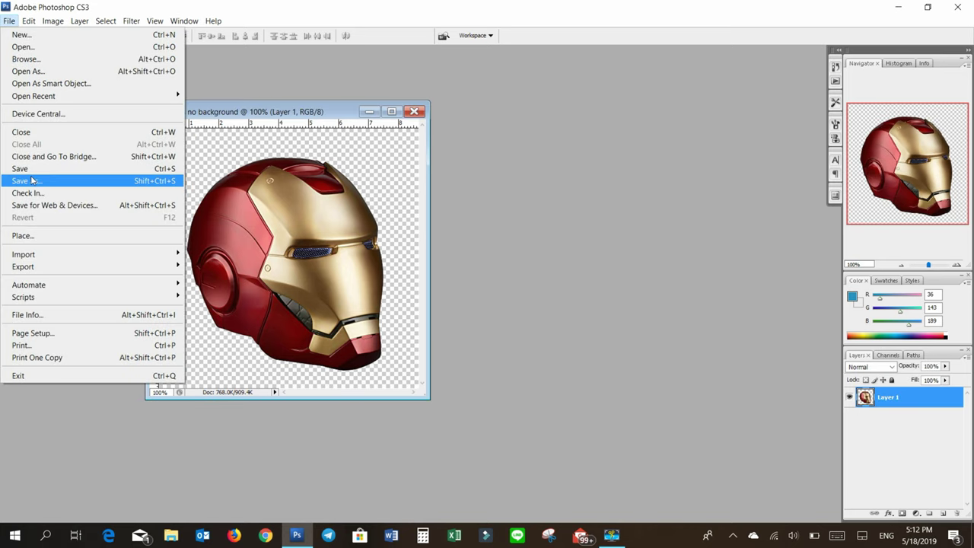
Save the helmet to the Desktop as 'Pic has no background.png' with Interlace None
{"action": "left_click", "coordinate": [31, 179]}
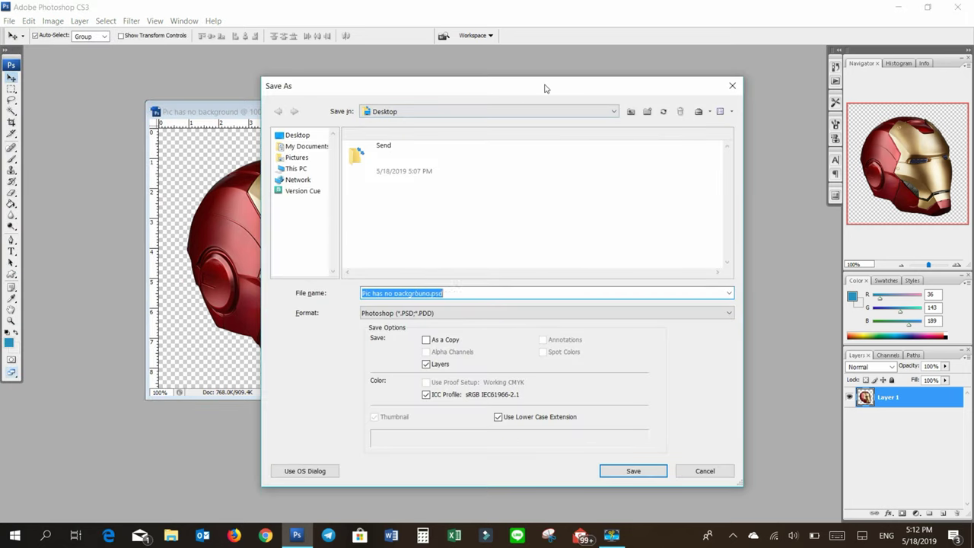
{"action": "left_click_drag", "start_coordinate": [545, 86], "coordinate": [724, 66]}
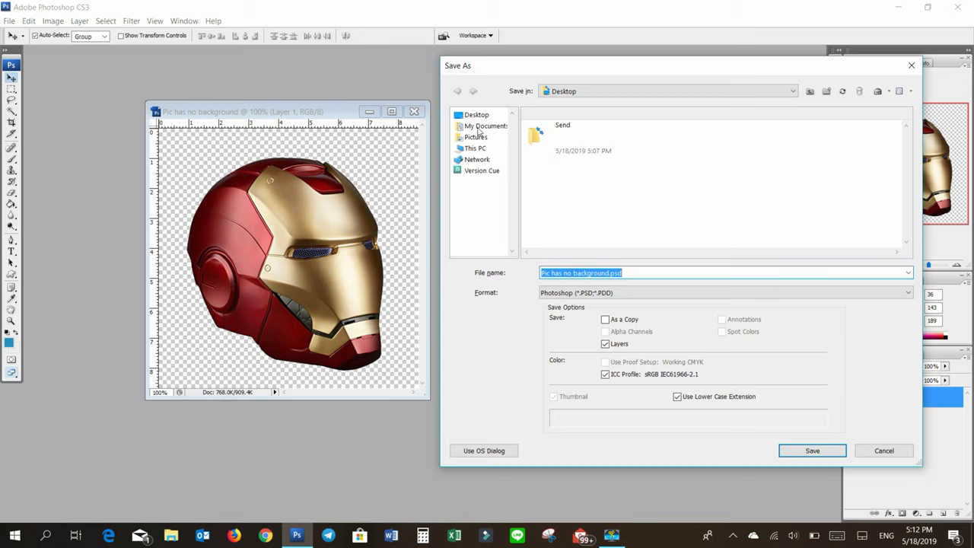
{"action": "left_click", "coordinate": [479, 115]}
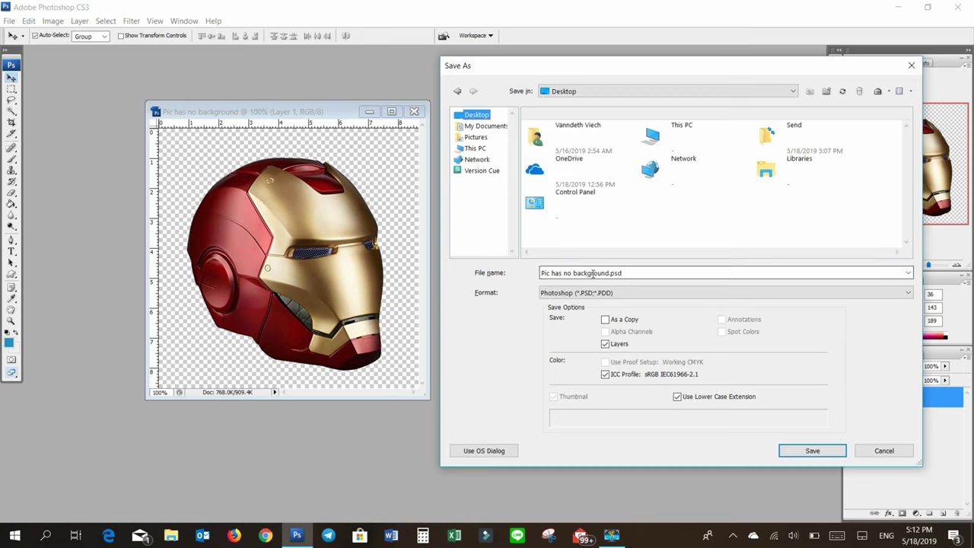
{"action": "left_click", "coordinate": [613, 293]}
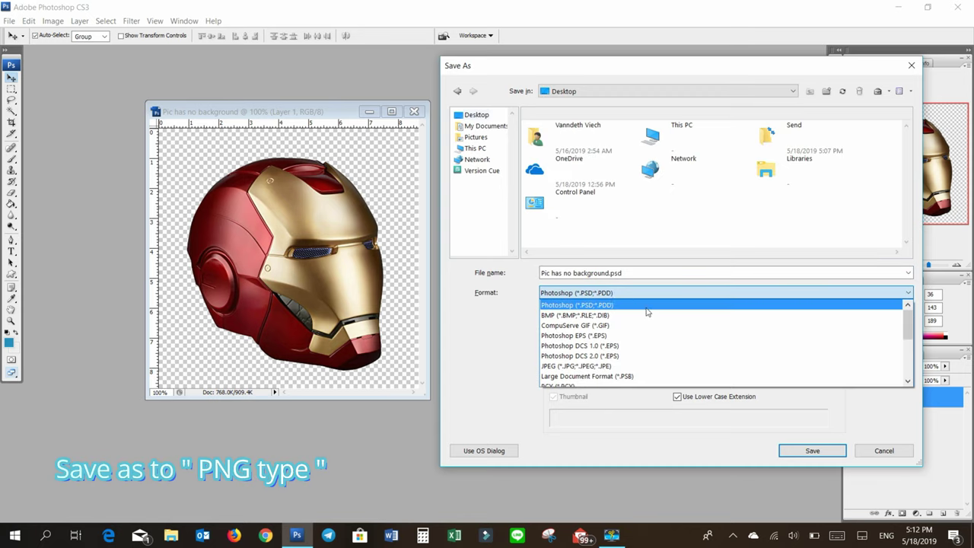
{"action": "left_click_drag", "start_coordinate": [909, 326], "coordinate": [912, 355]}
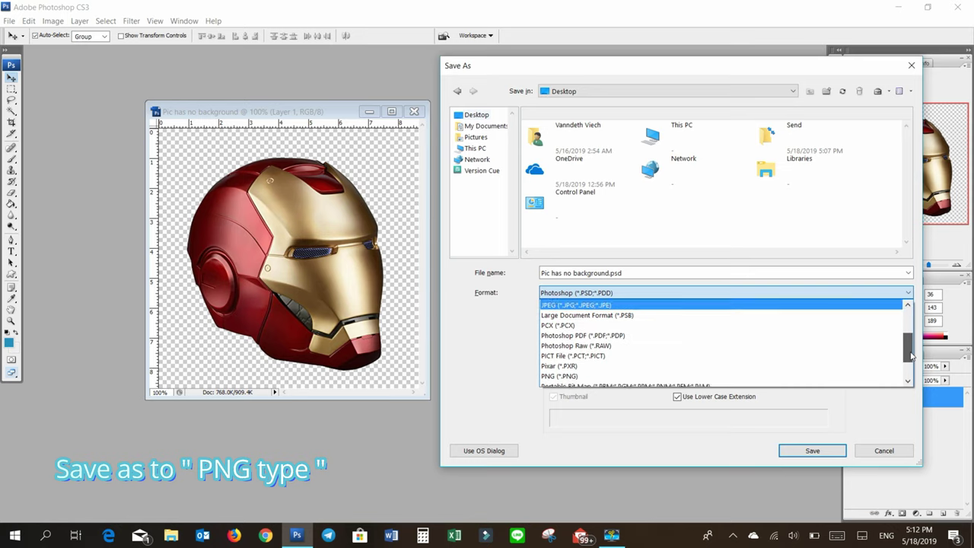
{"action": "scroll", "coordinate": [912, 355], "scroll_direction": "down", "scroll_amount": 2}
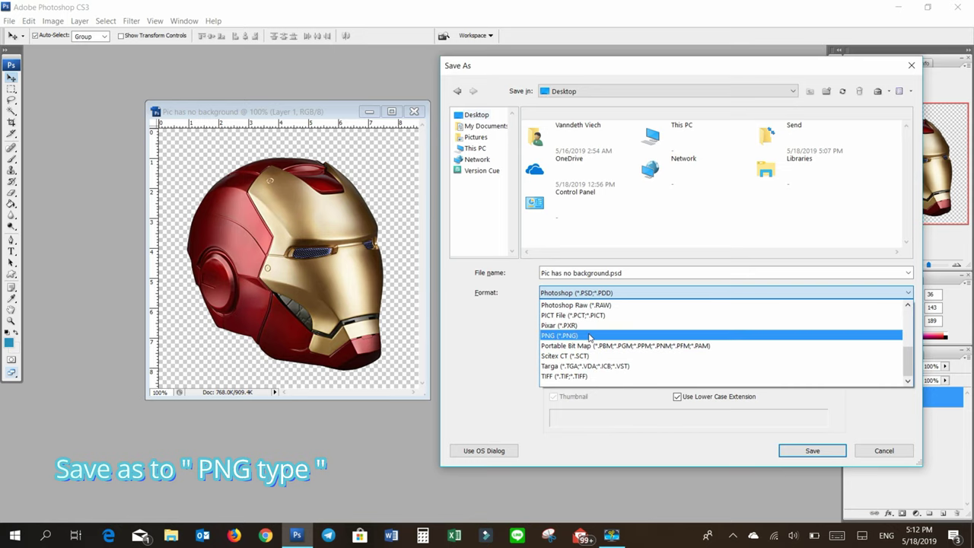
{"action": "left_click", "coordinate": [573, 336]}
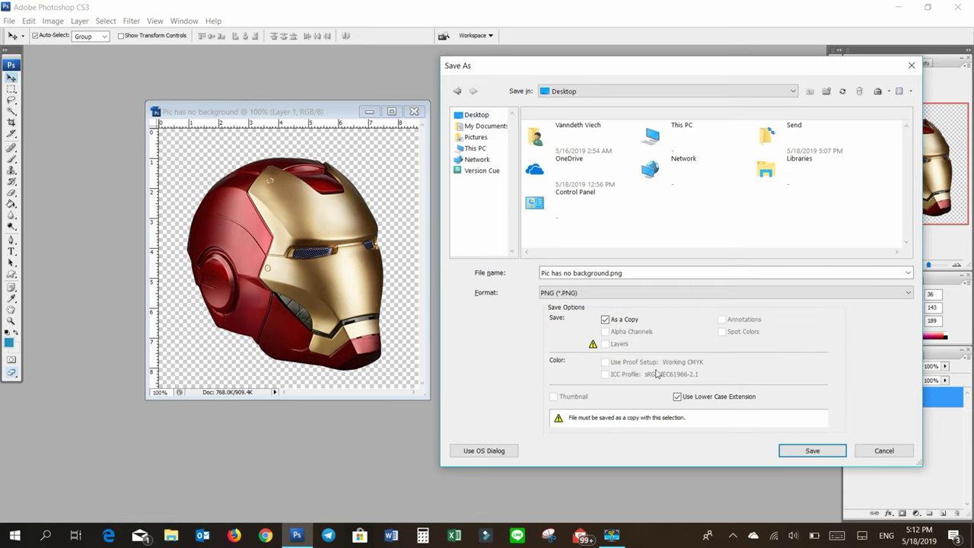
{"action": "left_click", "coordinate": [812, 451]}
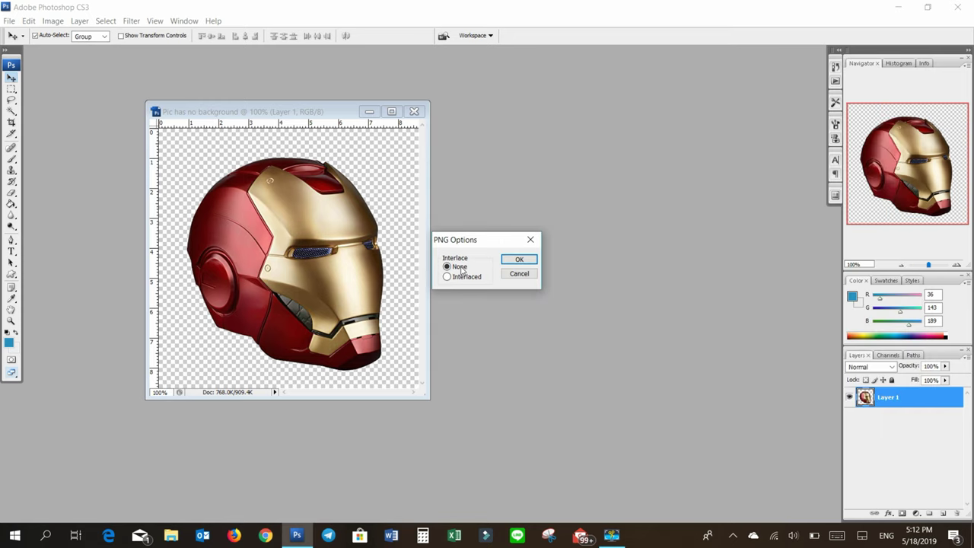
{"action": "left_click", "coordinate": [525, 261]}
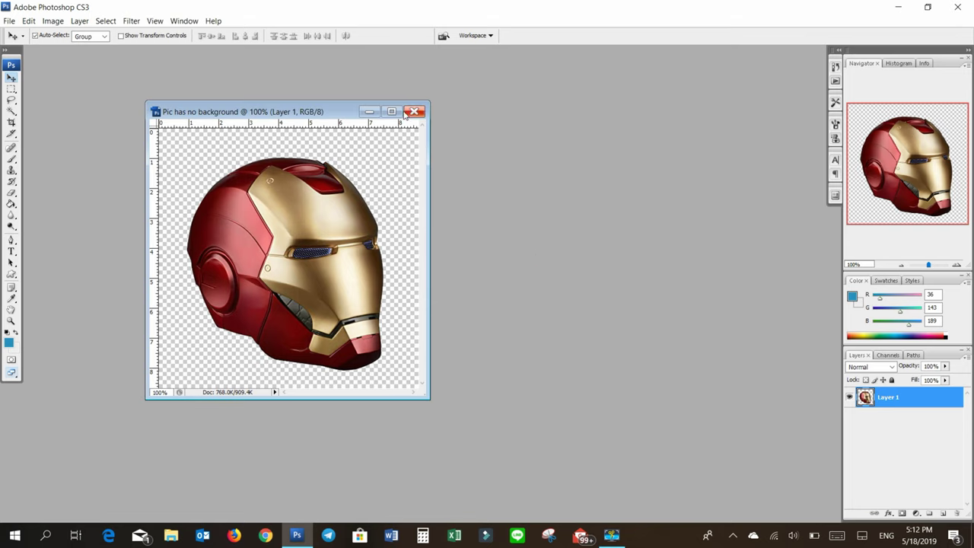
{"action": "left_click", "coordinate": [898, 7]}
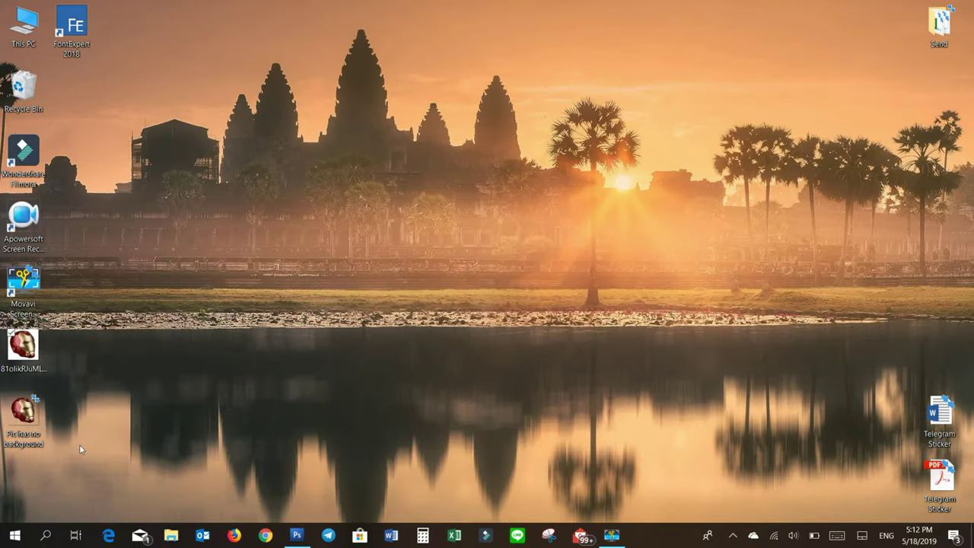
Move the 'Pic has no background' icon to mid-desktop and preview the PNG in the viewer
{"action": "left_click_drag", "start_coordinate": [23, 414], "coordinate": [407, 285]}
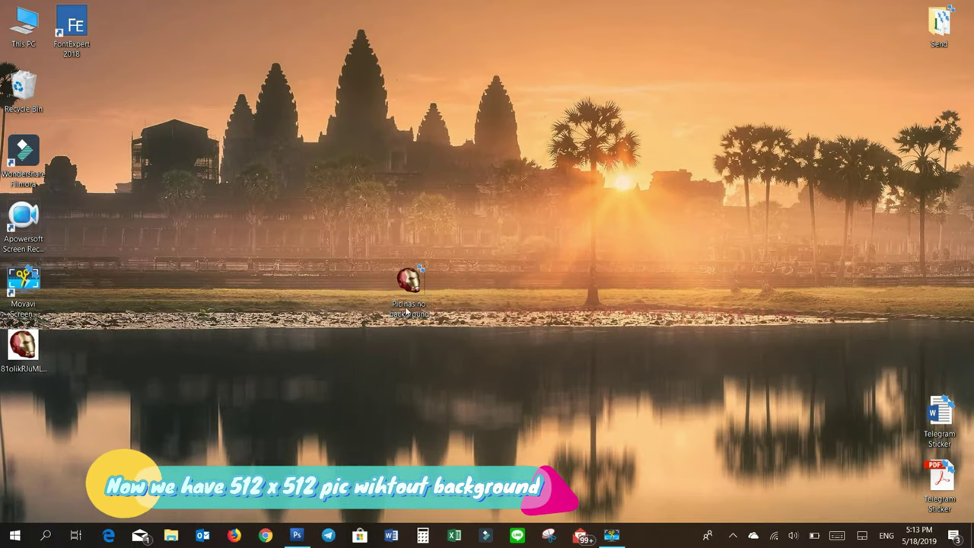
{"action": "left_click_drag", "start_coordinate": [405, 306], "coordinate": [457, 220]}
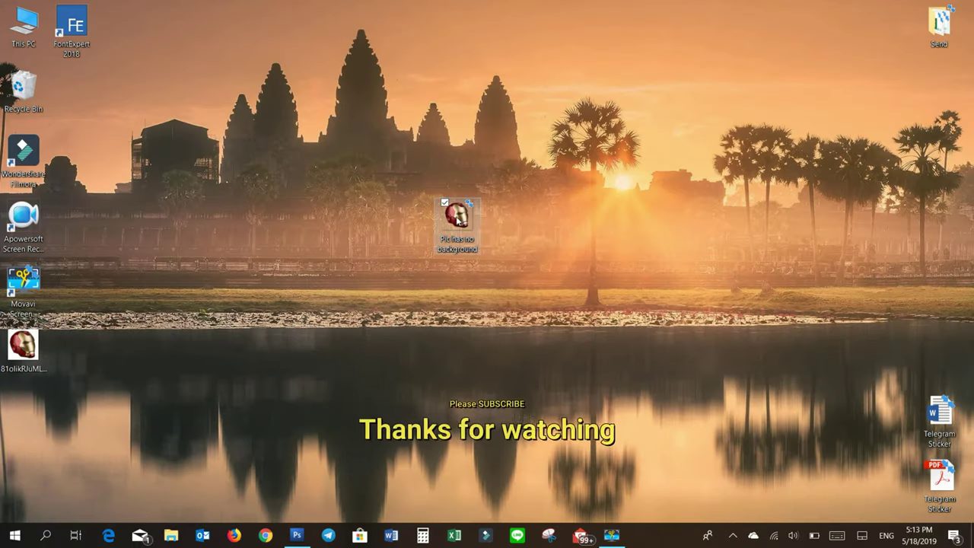
{"action": "double_click", "coordinate": [458, 220]}
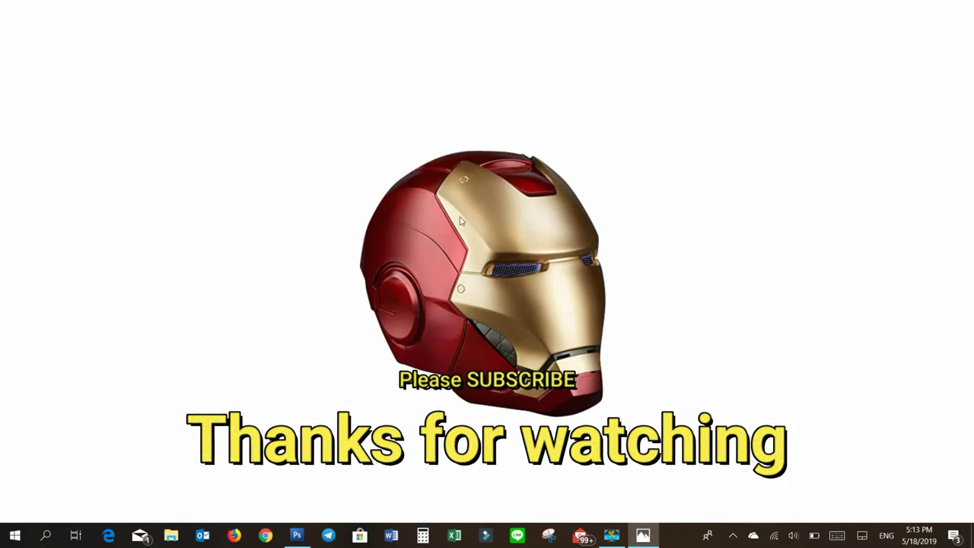
{"action": "key", "text": "alt+F4"}
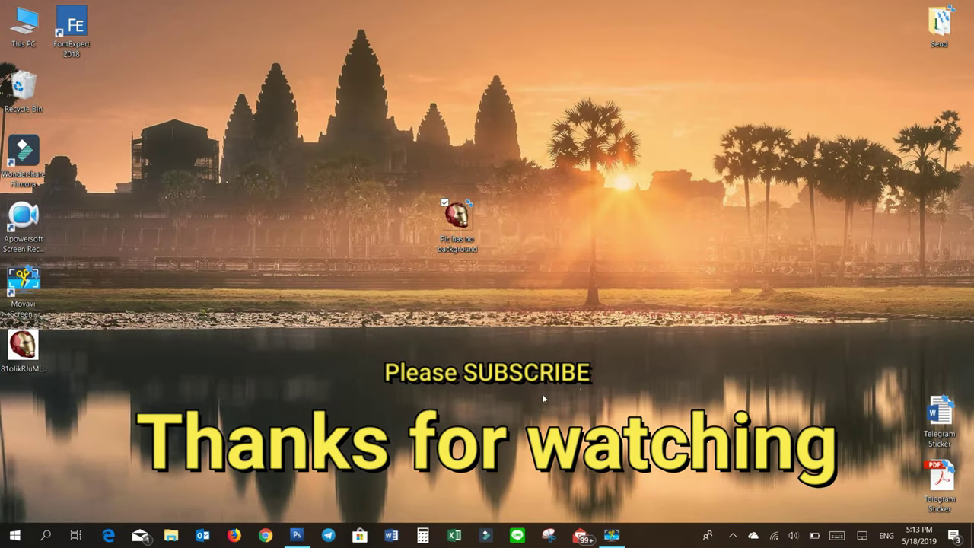